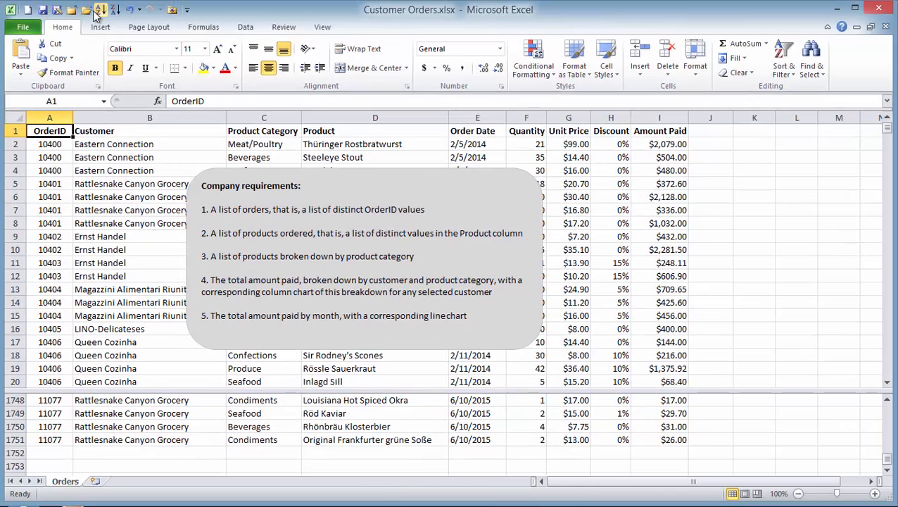
# Create a PivotTable from the Orders data on a new worksheet
pyautogui.click(100, 27)
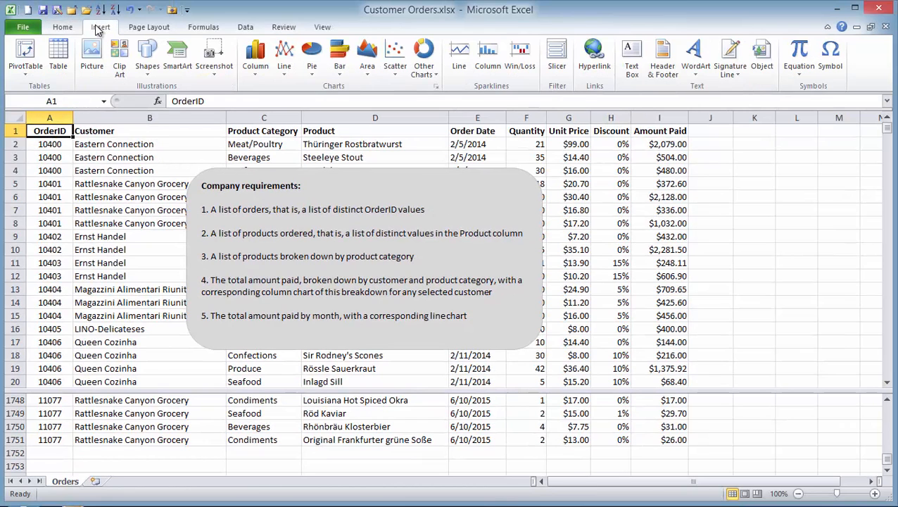
pyautogui.click(27, 53)
pyautogui.click(514, 331)
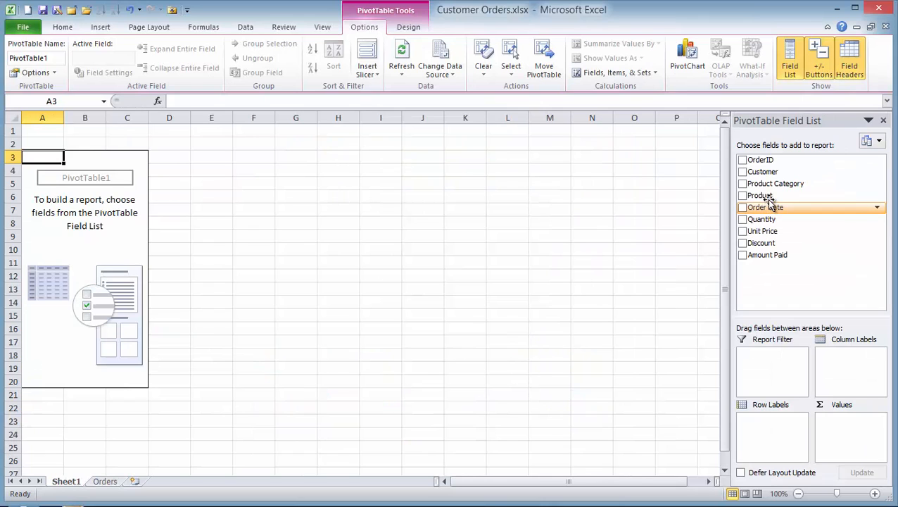
# Add OrderID as the PivotTable's row field and look through the list of distinct orders
pyautogui.moveTo(761, 160); pyautogui.dragTo(774, 438)
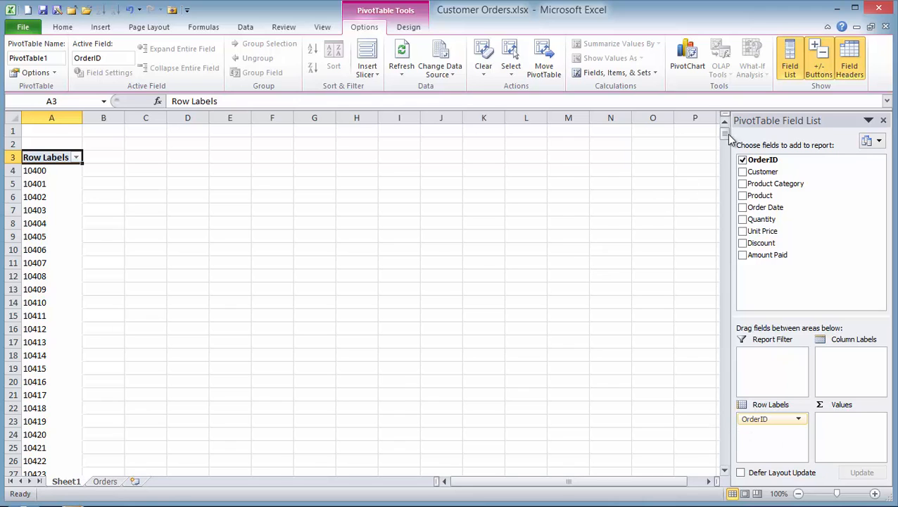
pyautogui.moveTo(724, 132); pyautogui.dragTo(771, 497)
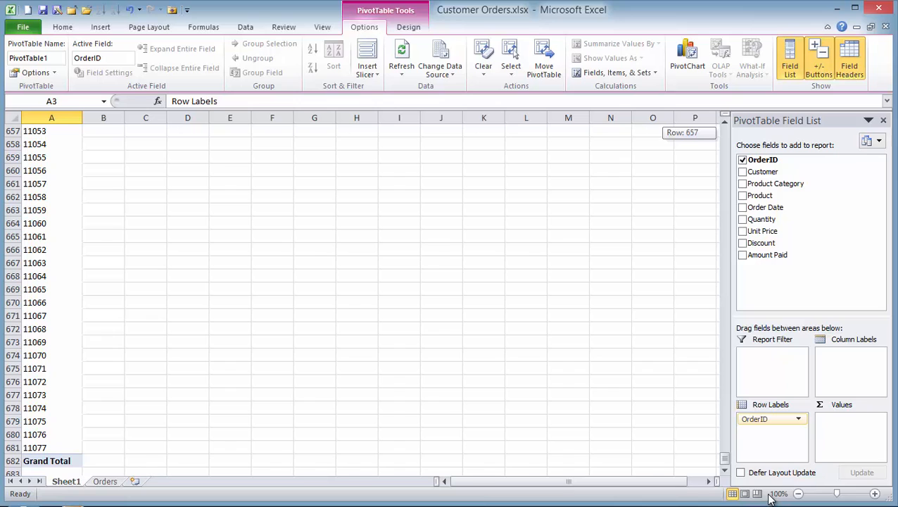
pyautogui.moveTo(771, 497); pyautogui.dragTo(718, 133)
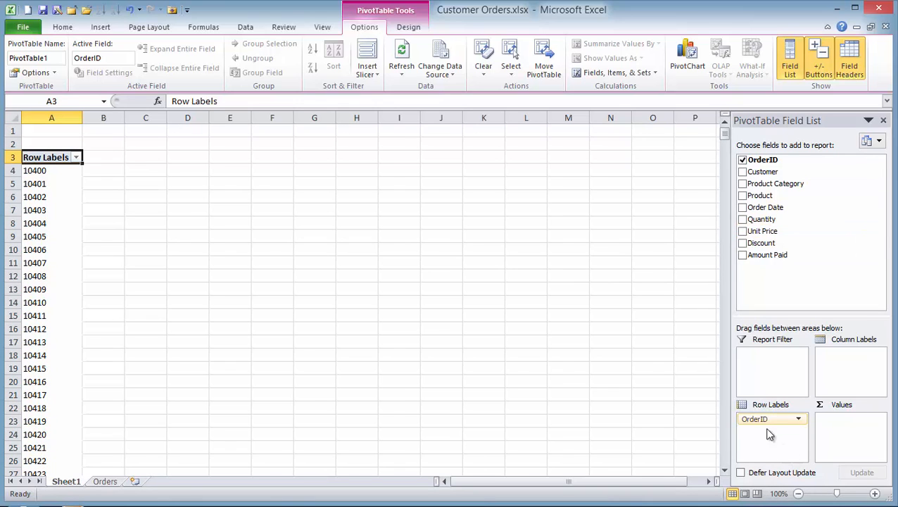
# Replace OrderID with Product as the PivotTable's row field and look through the list of distinct products
pyautogui.moveTo(767, 426); pyautogui.dragTo(700, 418)
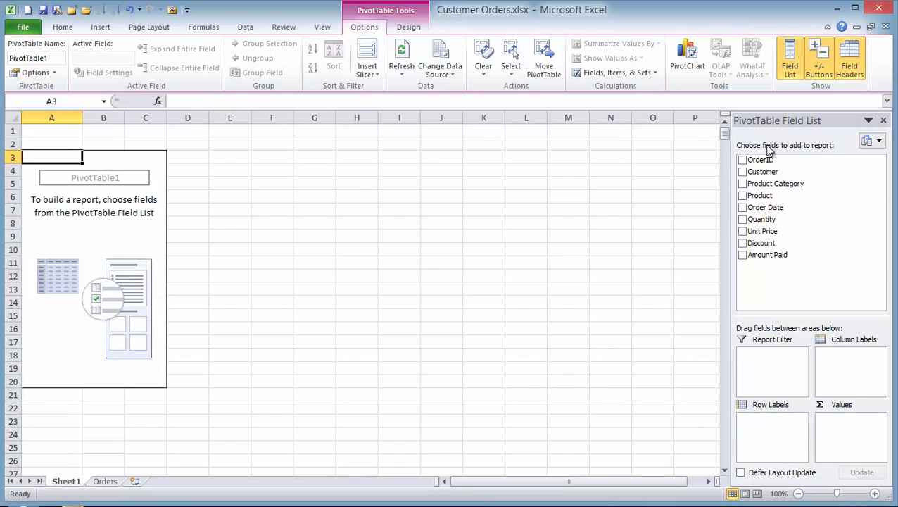
pyautogui.moveTo(768, 195); pyautogui.dragTo(783, 431)
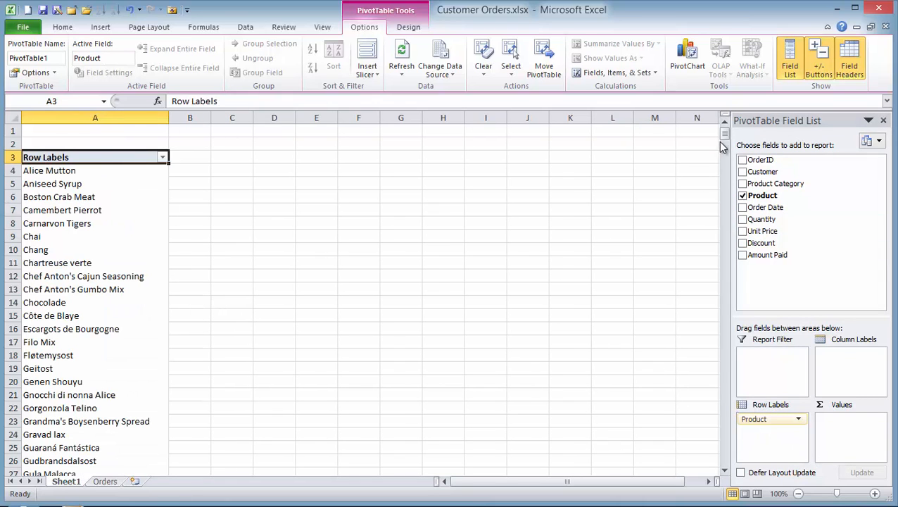
pyautogui.moveTo(724, 133)
pyautogui.mouseDown()
pyautogui.moveTo(726, 174)
pyautogui.moveTo(725, 126)
pyautogui.mouseUp()
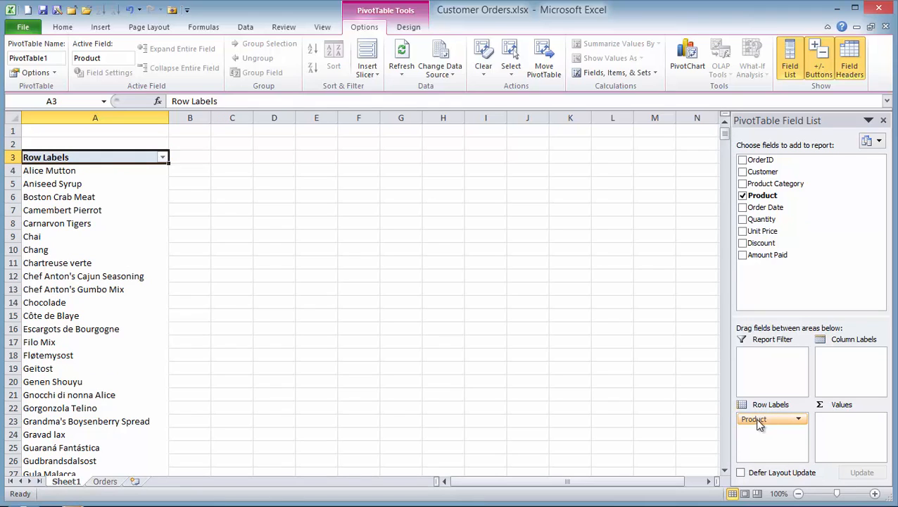
# Rebuild the PivotTable's row fields with Product Category as the outer field and Product nested inside it
pyautogui.moveTo(760, 420); pyautogui.dragTo(657, 398)
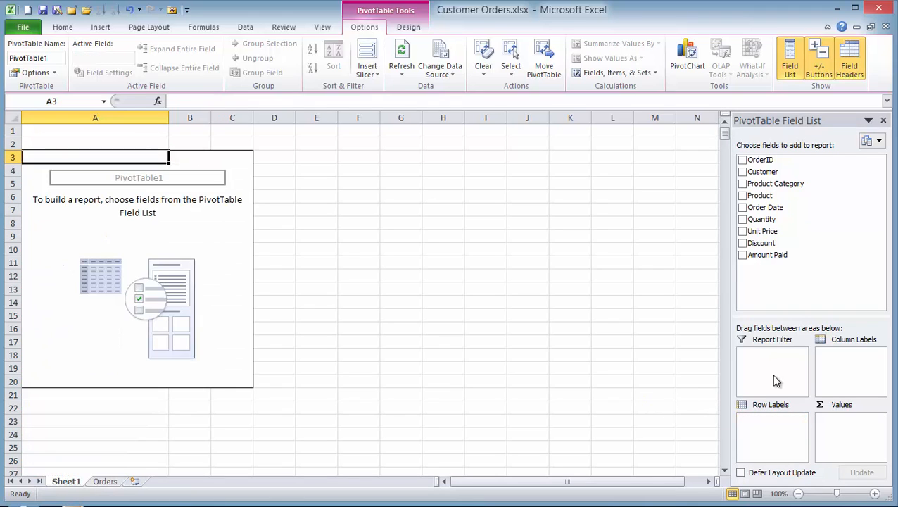
pyautogui.moveTo(759, 183); pyautogui.dragTo(778, 435)
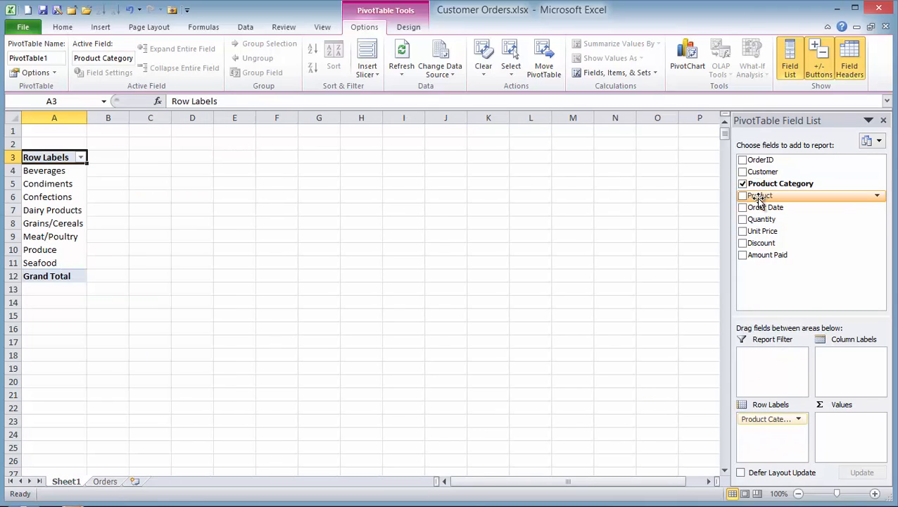
pyautogui.moveTo(758, 196); pyautogui.dragTo(780, 452)
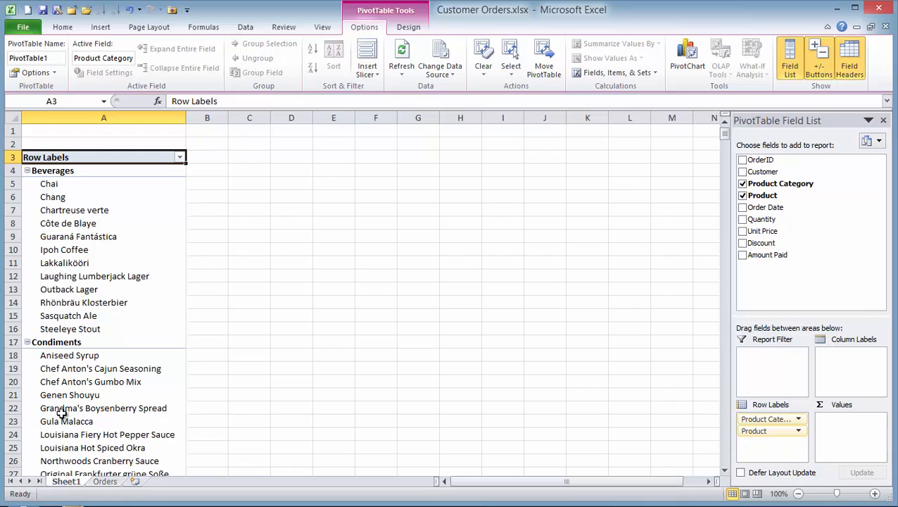
pyautogui.moveTo(725, 137); pyautogui.dragTo(725, 108)
# Clear both row fields and sum Amount Paid with Product Category in the rows and Customer in the columns
pyautogui.moveTo(774, 431); pyautogui.dragTo(720, 425)
pyautogui.moveTo(774, 423); pyautogui.dragTo(683, 423)
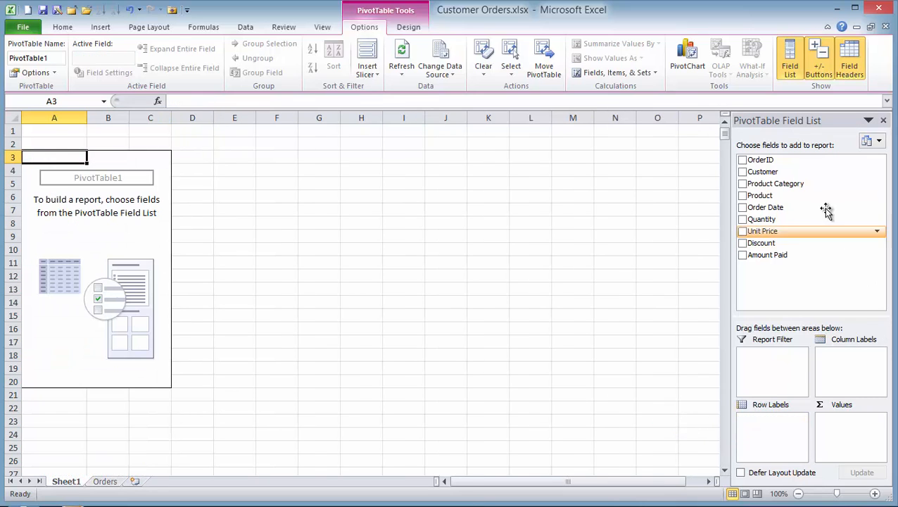
pyautogui.moveTo(770, 256); pyautogui.dragTo(846, 423)
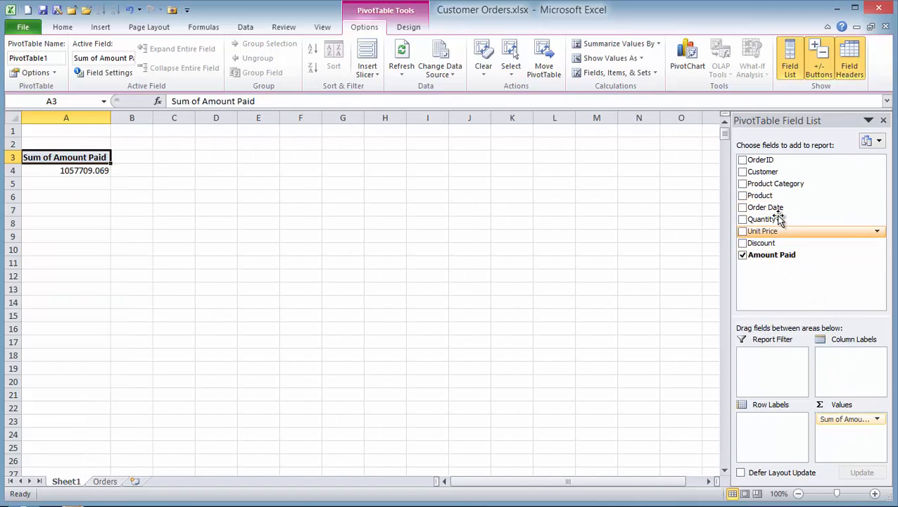
pyautogui.moveTo(752, 184); pyautogui.dragTo(772, 421)
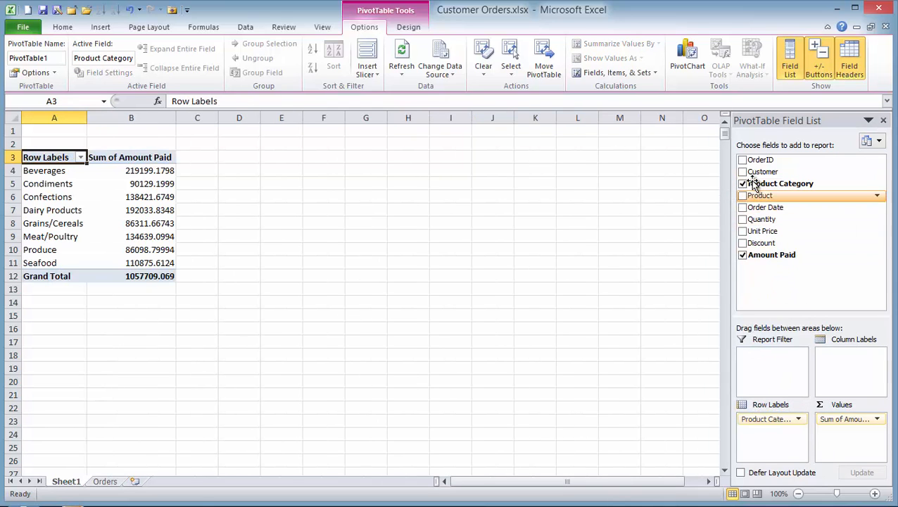
pyautogui.moveTo(762, 171); pyautogui.dragTo(860, 376)
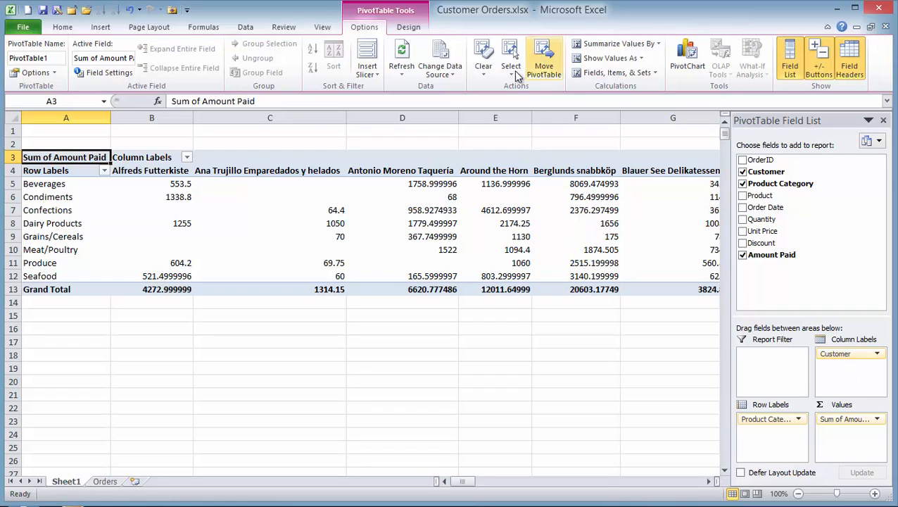
# Insert a clustered column PivotChart of the breakdown and filter its Customer field to Around the Horn only
pyautogui.click(689, 53)
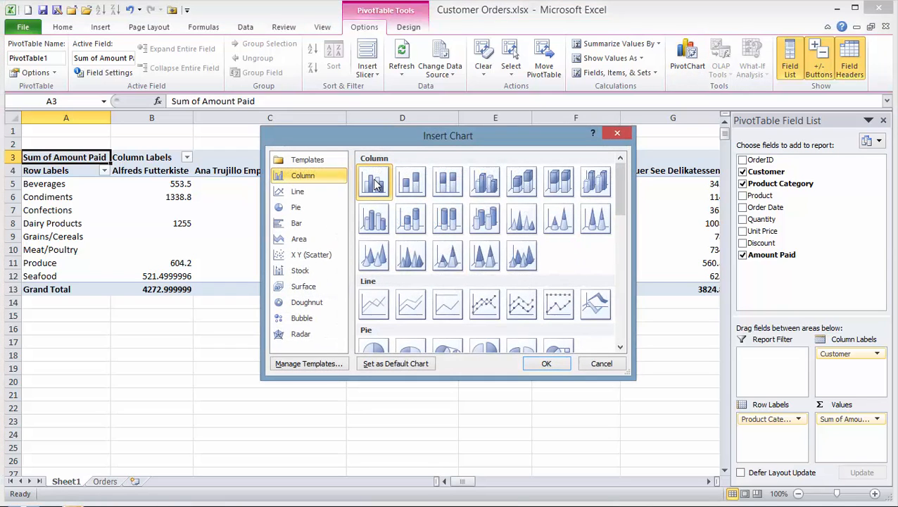
pyautogui.click(547, 363)
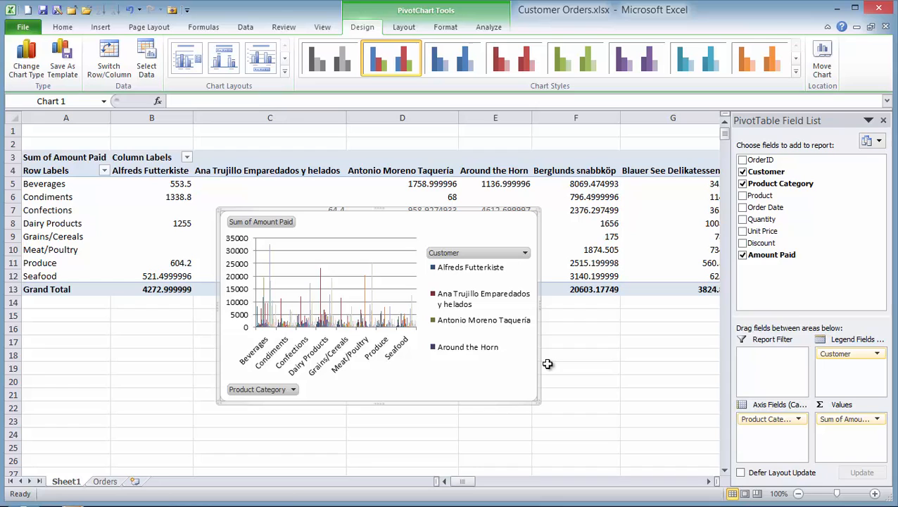
pyautogui.click(524, 252)
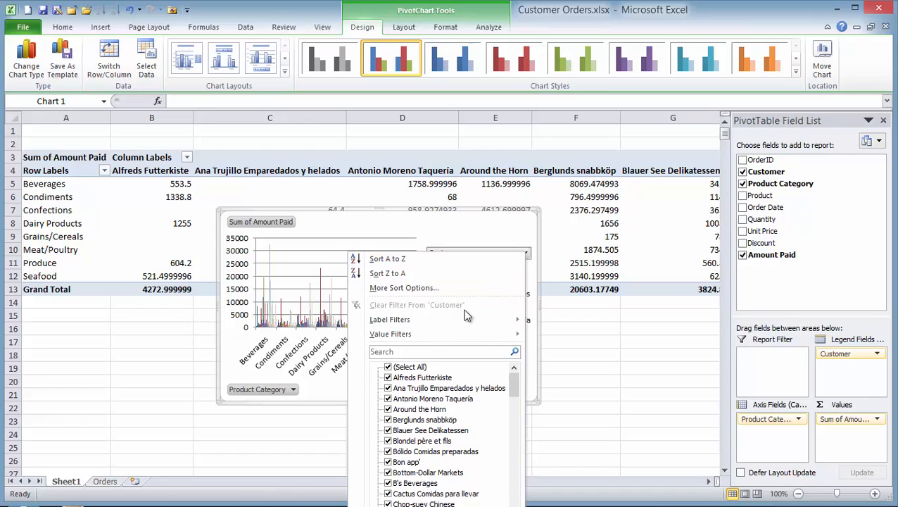
pyautogui.click(388, 367)
pyautogui.click(387, 409)
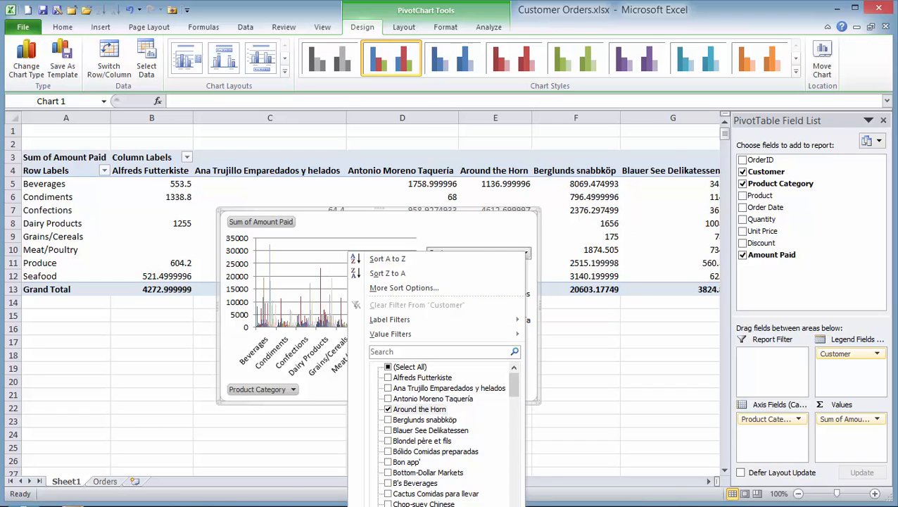
pyautogui.press('Return')
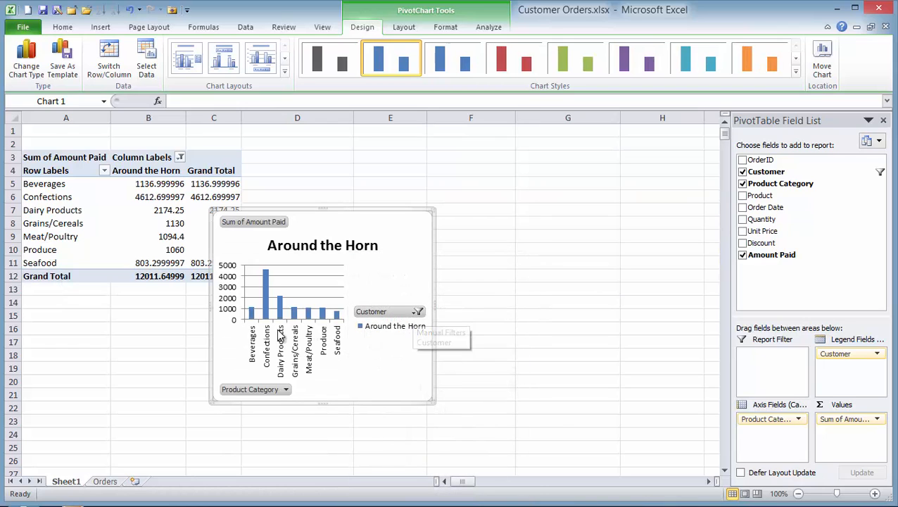
pyautogui.moveTo(267, 283)
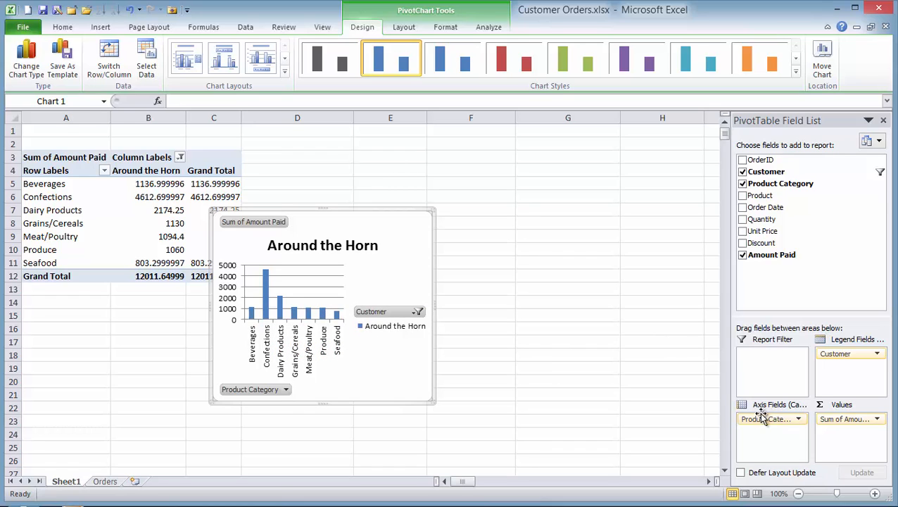
# Remove Product Category and Customer from the PivotTable and add Order Date as the row field
pyautogui.moveTo(760, 419); pyautogui.dragTo(590, 398)
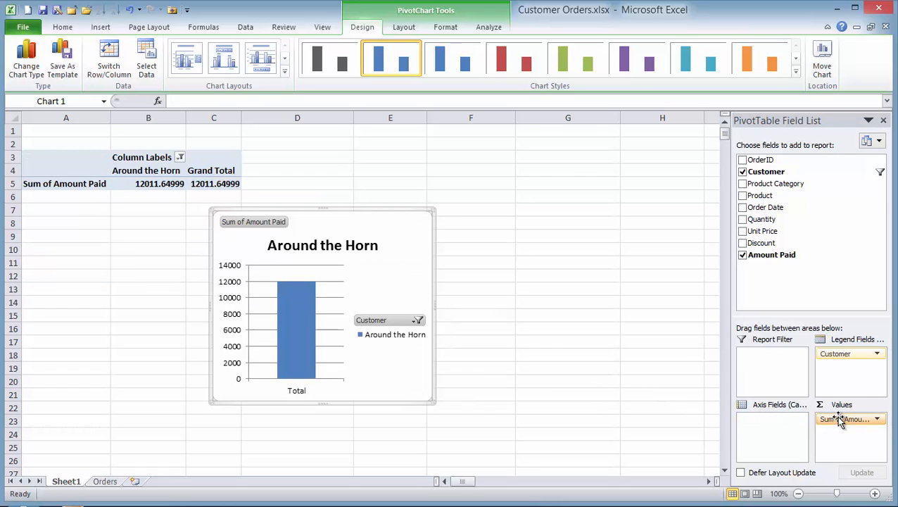
pyautogui.moveTo(838, 359); pyautogui.dragTo(655, 362)
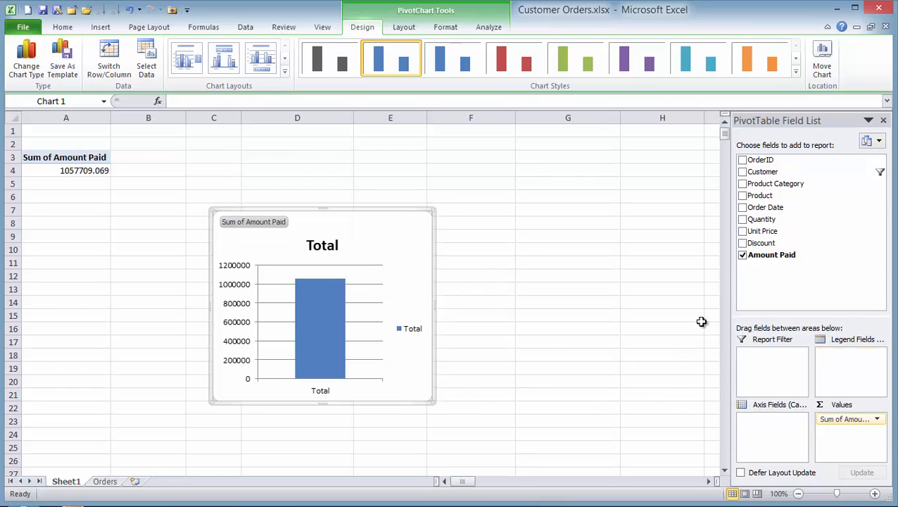
pyautogui.moveTo(764, 211); pyautogui.dragTo(763, 425)
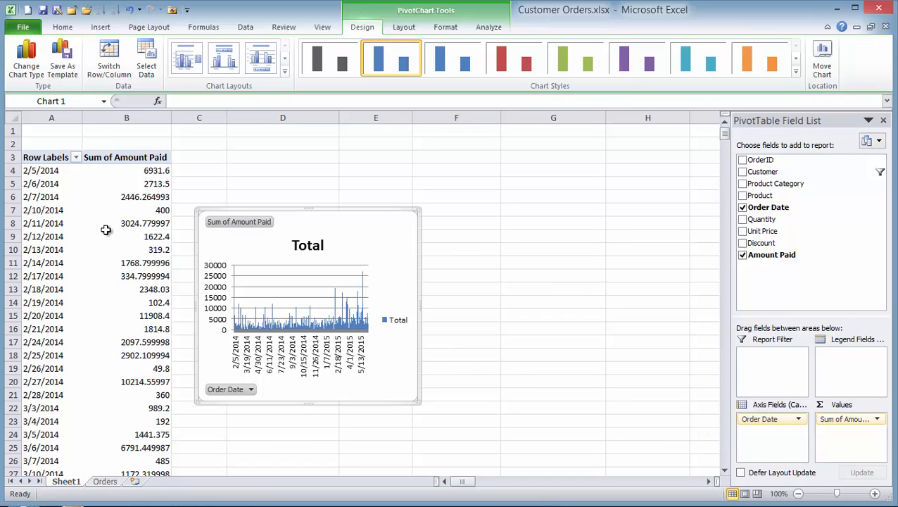
# Group the order dates in the PivotTable by months and years
pyautogui.rightClick(37, 171)
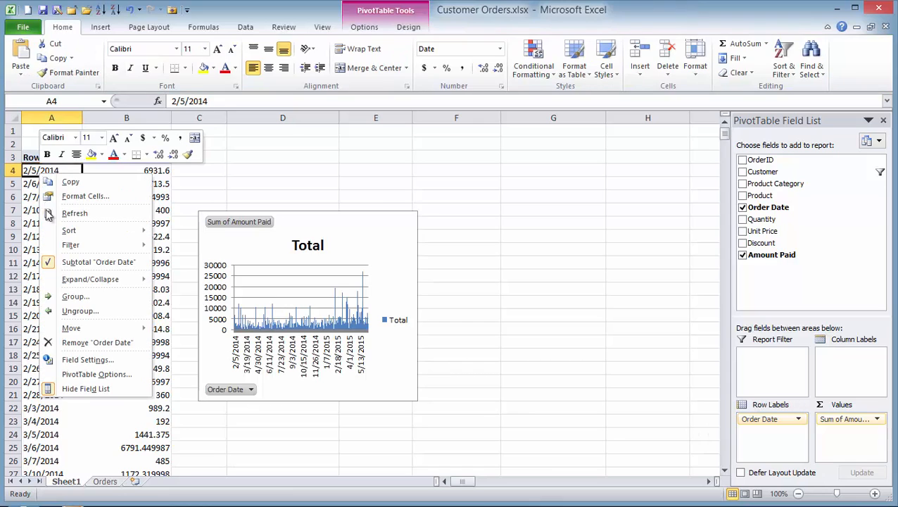
pyautogui.click(83, 296)
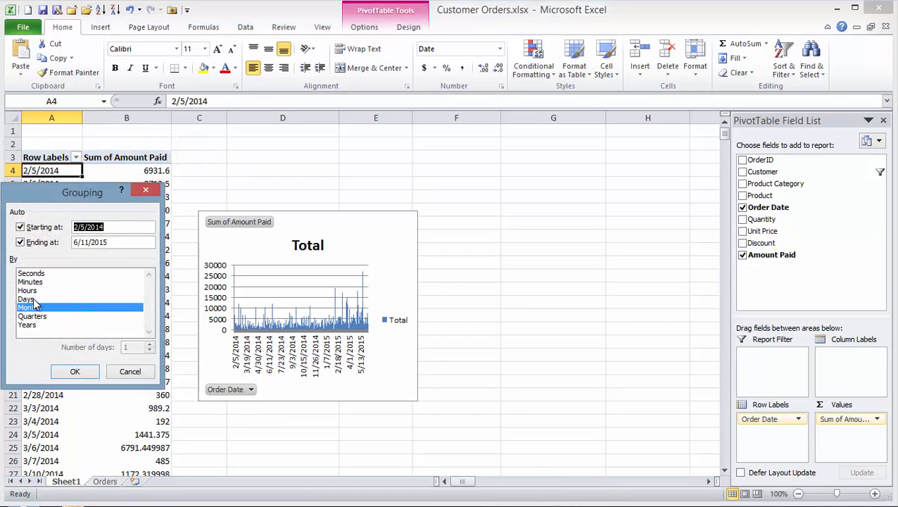
pyautogui.click(35, 326)
pyautogui.click(75, 371)
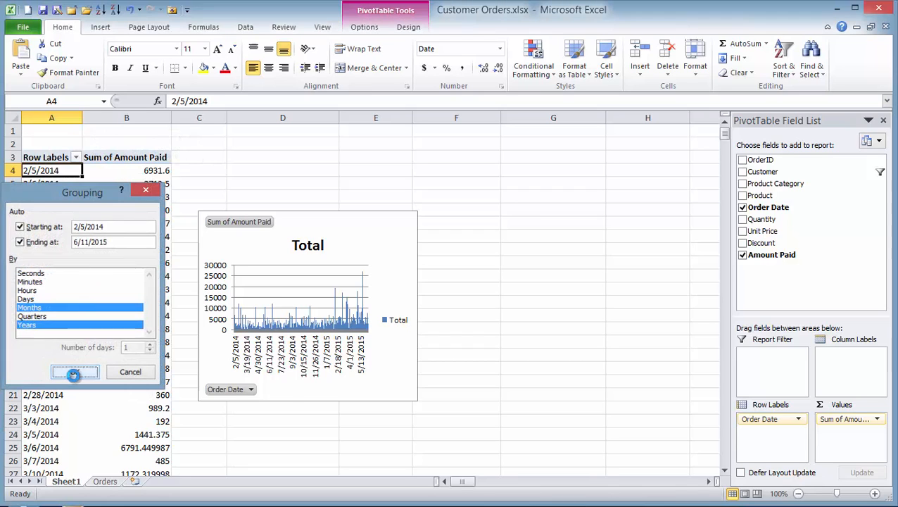
# Change the PivotChart to a line chart with markers and delete its legend
pyautogui.click(393, 241)
pyautogui.click(362, 27)
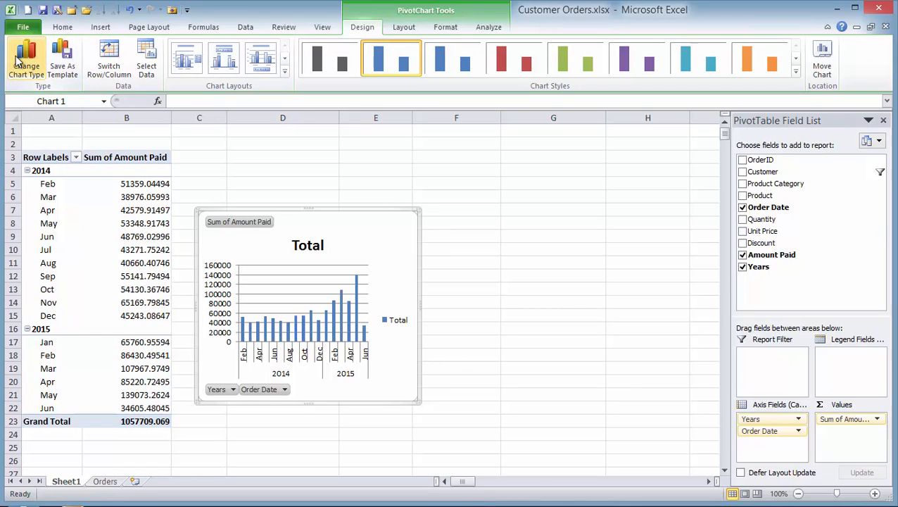
pyautogui.click(20, 61)
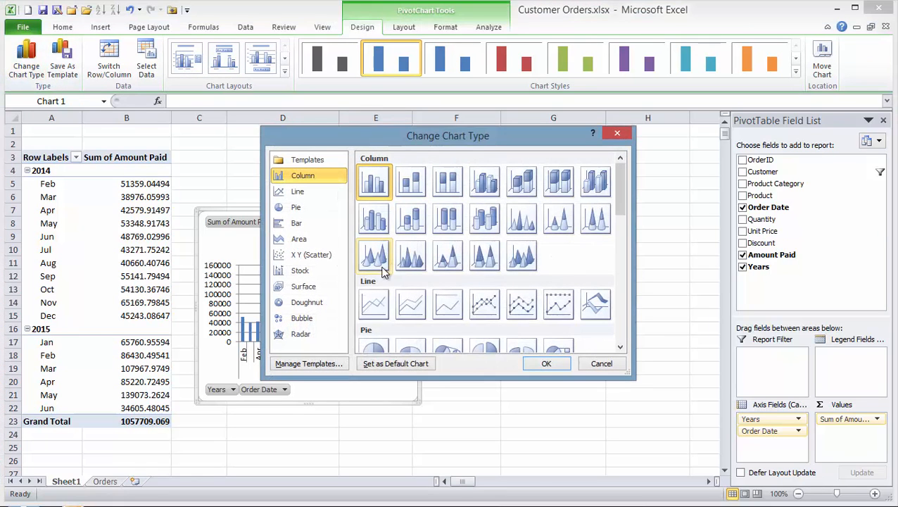
pyautogui.click(485, 304)
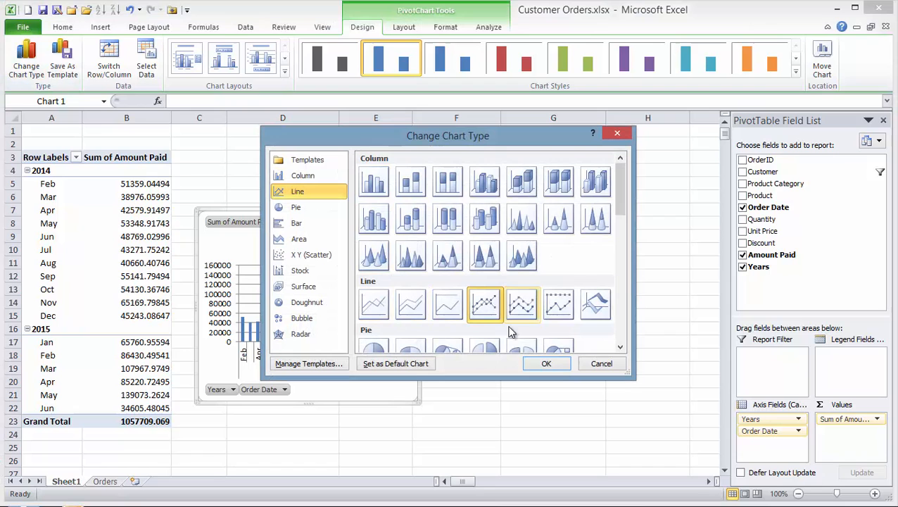
pyautogui.click(545, 364)
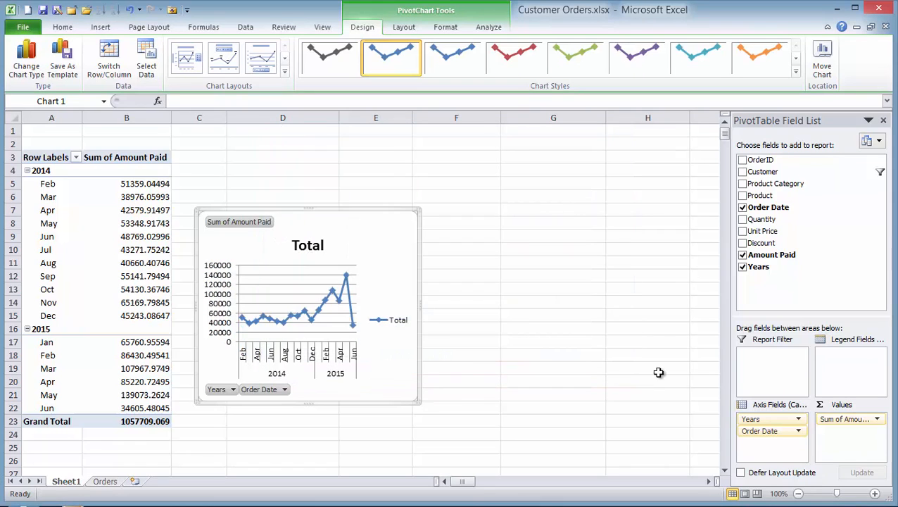
pyautogui.click(398, 321)
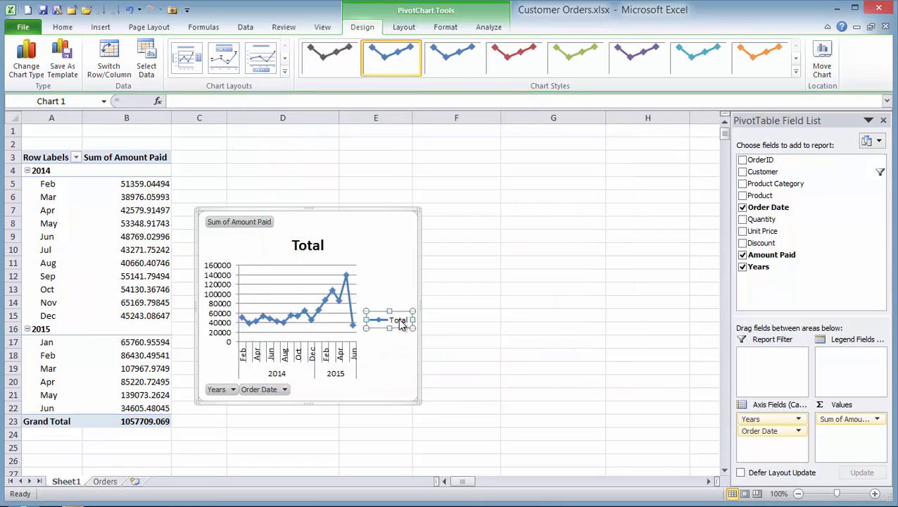
pyautogui.press('Delete')
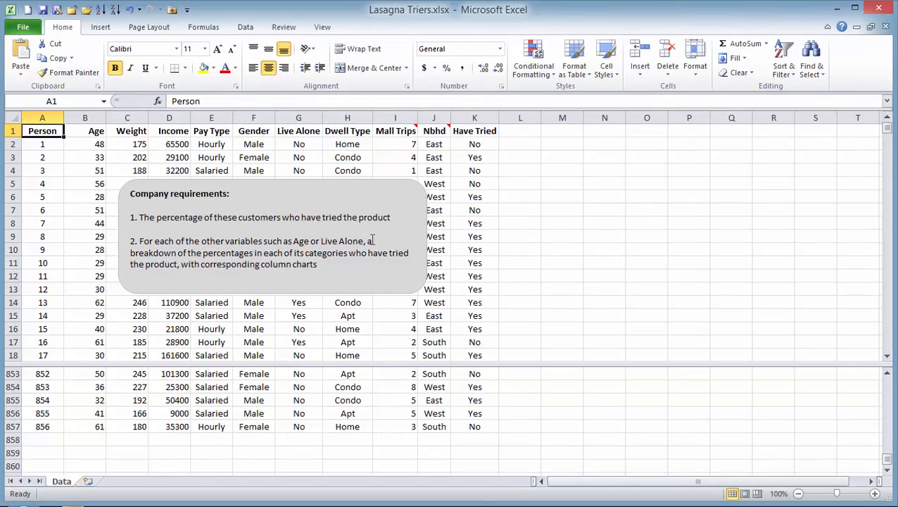
# Create a PivotTable from the Lasagna Triers data range A1:K857 on a new worksheet
pyautogui.click(99, 30)
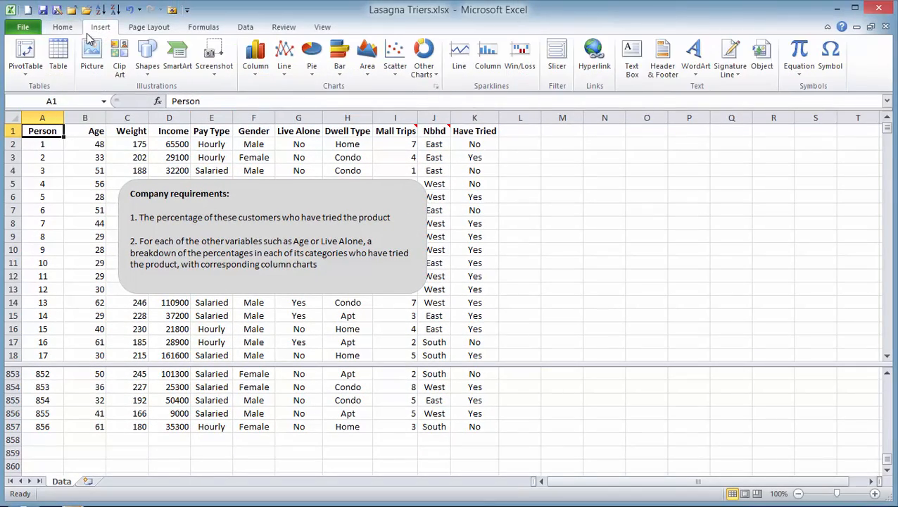
pyautogui.click(26, 51)
pyautogui.click(506, 326)
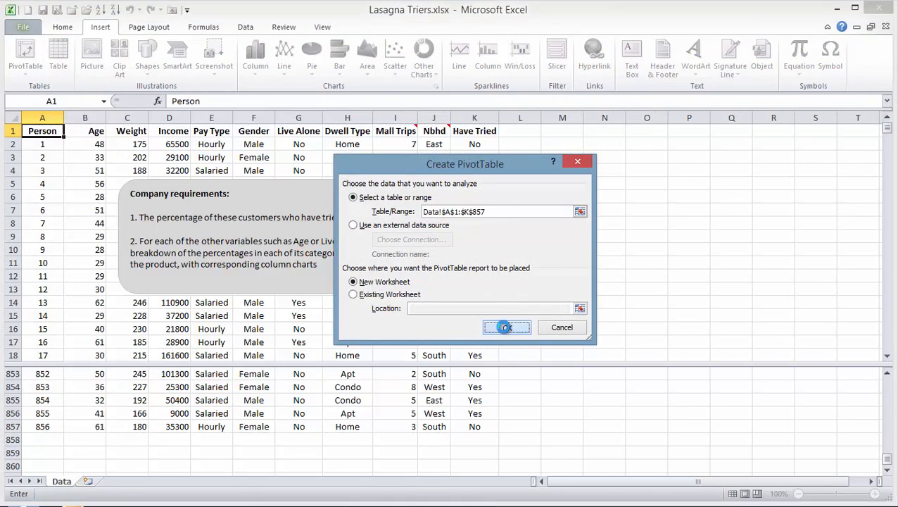
# Count Have Tried in the PivotTable with Have Tried as the column field, and show the counts as % of Row Total
pyautogui.moveTo(762, 279); pyautogui.dragTo(839, 423)
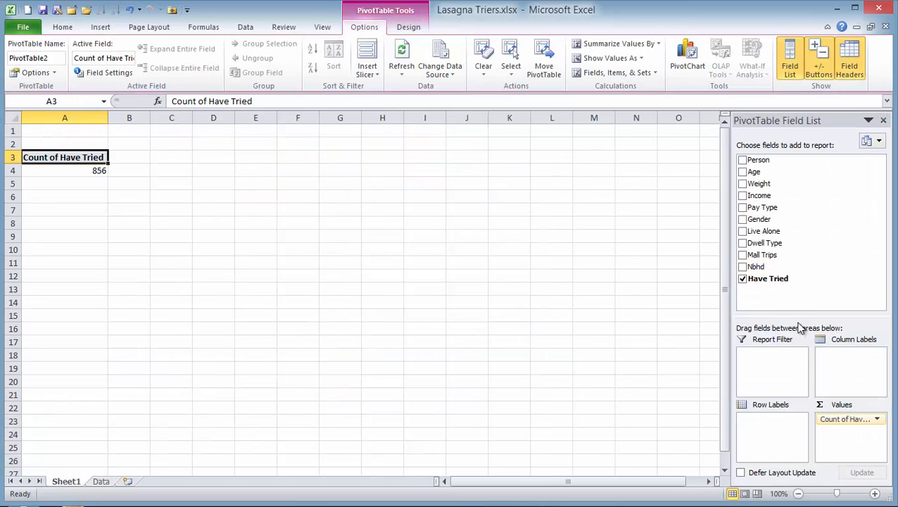
pyautogui.moveTo(761, 279); pyautogui.dragTo(845, 360)
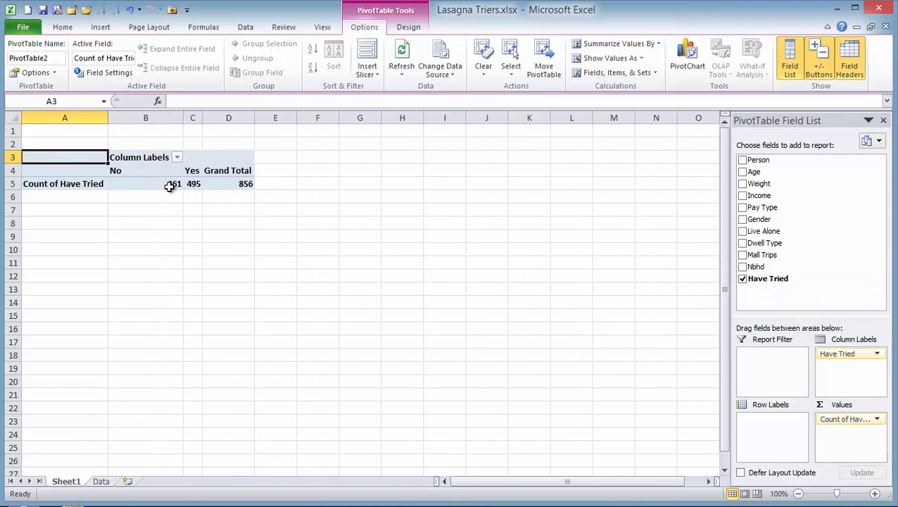
pyautogui.rightClick(236, 183)
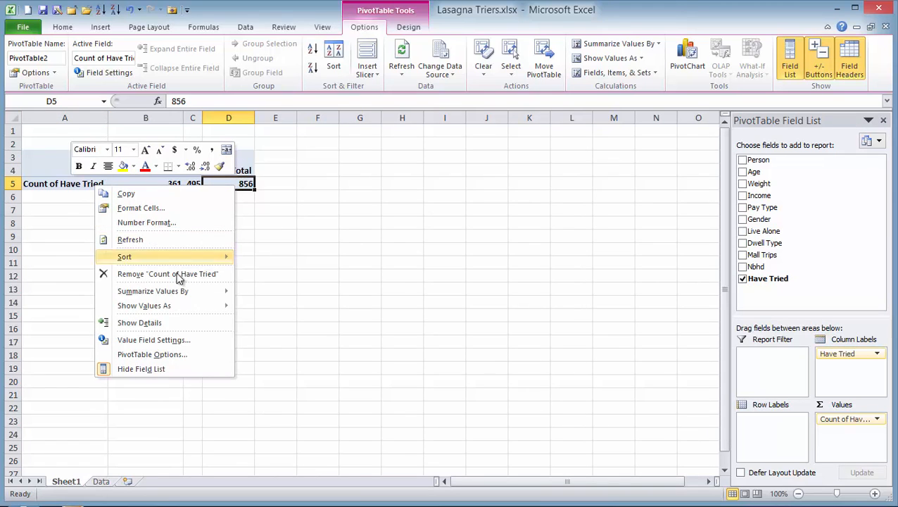
pyautogui.moveTo(171, 307)
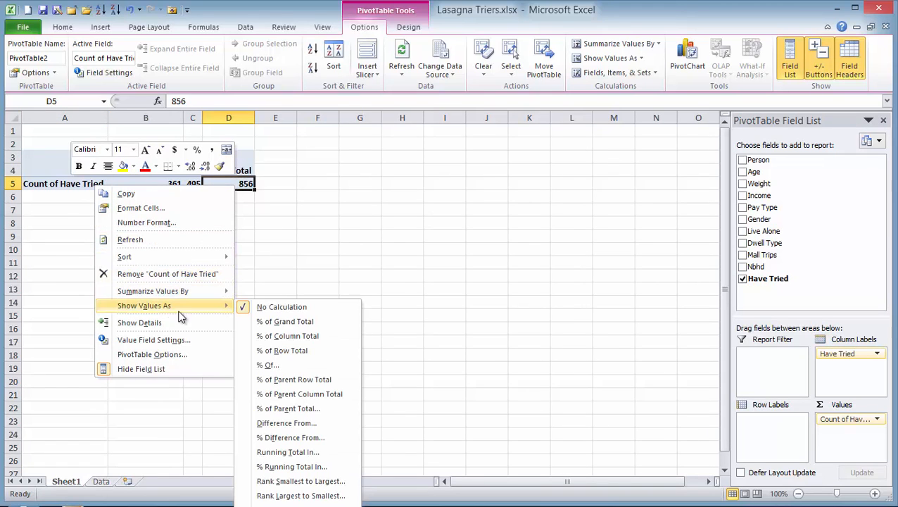
pyautogui.click(308, 351)
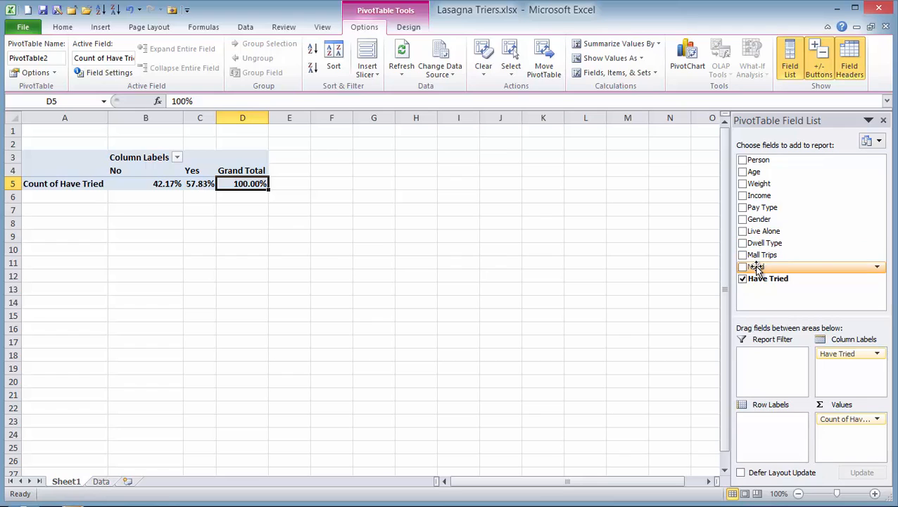
# Add Nbhd as the row field and insert a clustered column PivotChart placed beside the PivotTable
pyautogui.moveTo(757, 267); pyautogui.dragTo(763, 437)
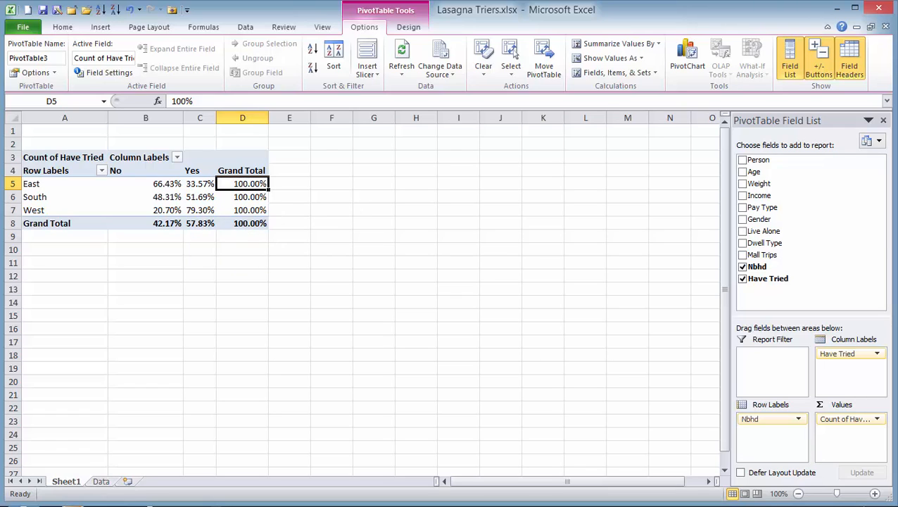
pyautogui.click(686, 61)
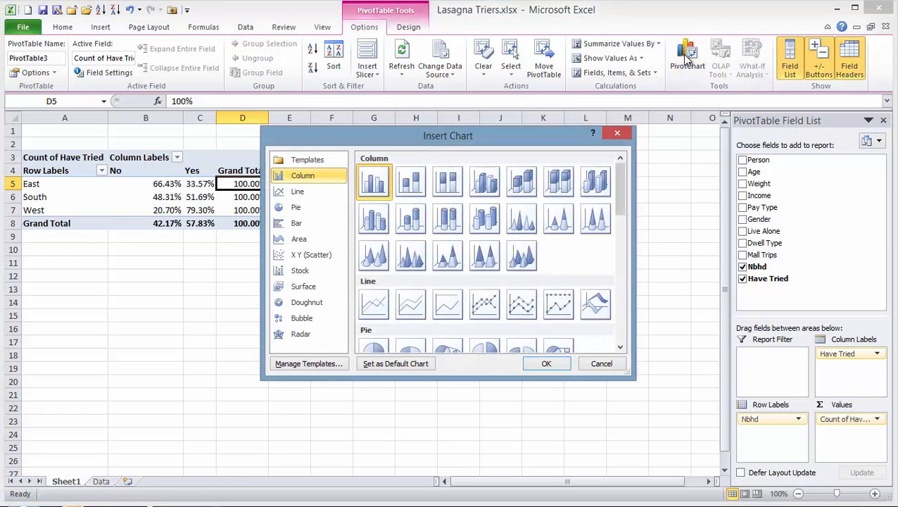
pyautogui.click(547, 364)
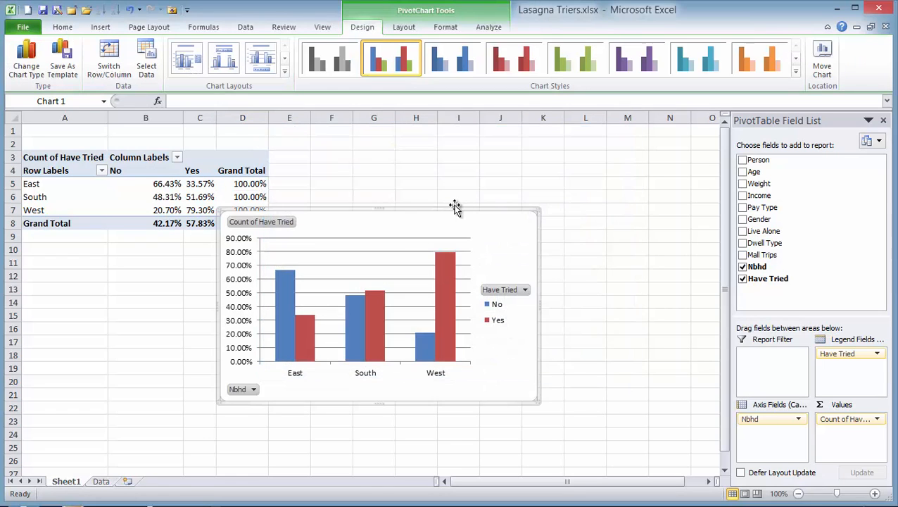
pyautogui.moveTo(457, 207); pyautogui.dragTo(600, 147)
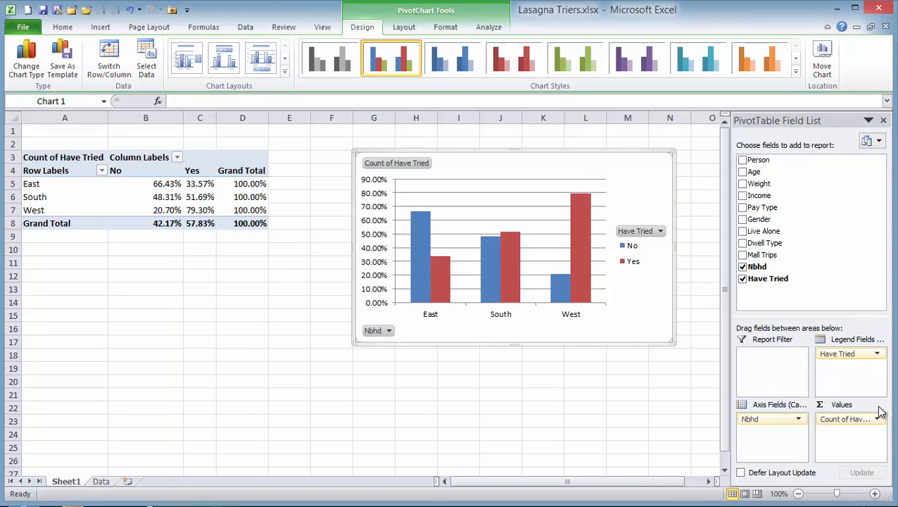
# Replace Nbhd with Age as the PivotTable's row field and group the ages in intervals of 10
pyautogui.moveTo(758, 416); pyautogui.dragTo(611, 396)
pyautogui.moveTo(740, 175); pyautogui.dragTo(768, 431)
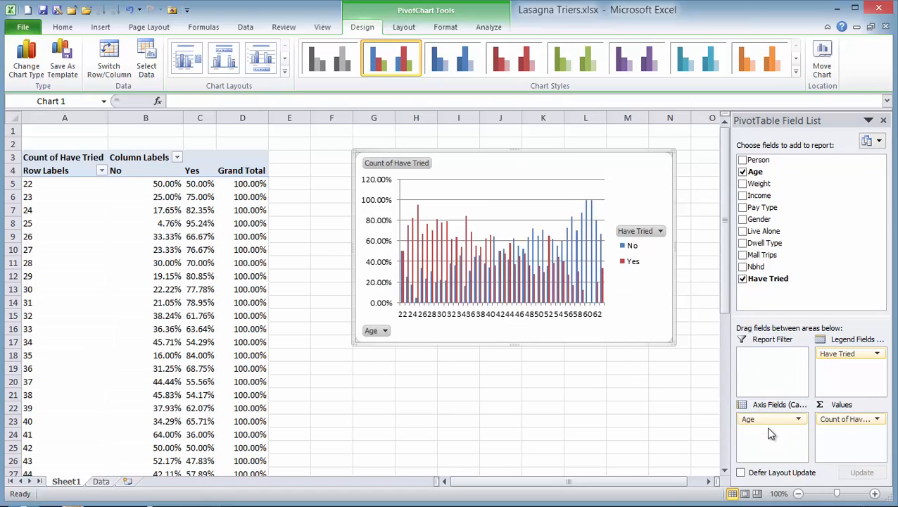
pyautogui.rightClick(27, 184)
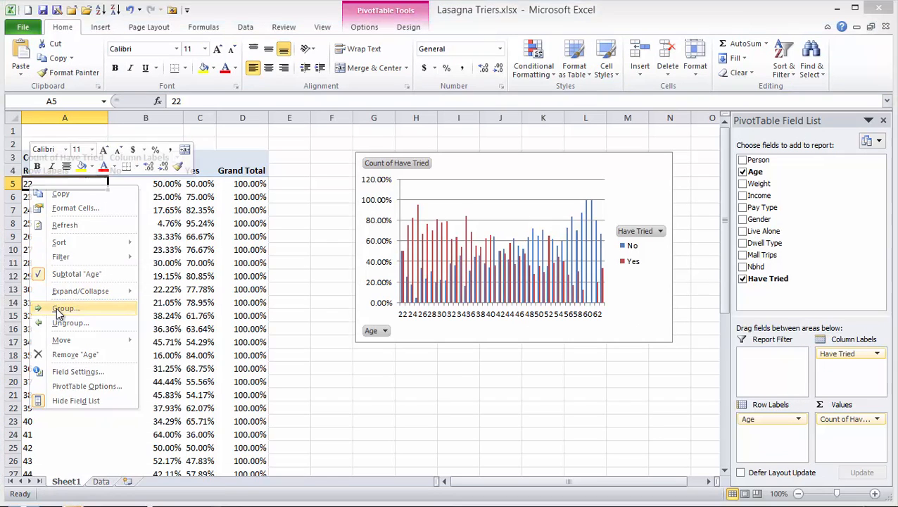
pyautogui.click(59, 311)
pyautogui.click(53, 343)
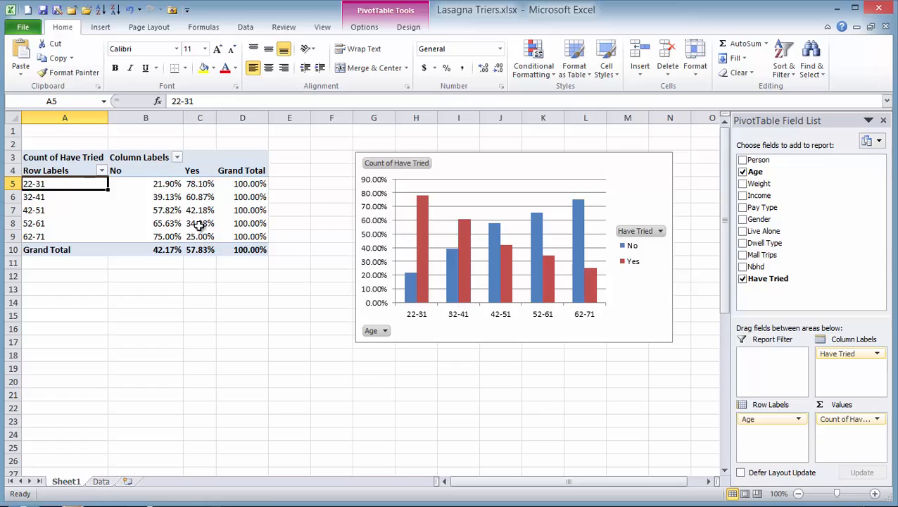
# Break the Have Tried percentages down by Gender instead of Age, and replace Gender with Dwell Type as the row field
pyautogui.moveTo(200, 240)
pyautogui.moveTo(764, 420); pyautogui.dragTo(585, 394)
pyautogui.moveTo(764, 221); pyautogui.dragTo(766, 432)
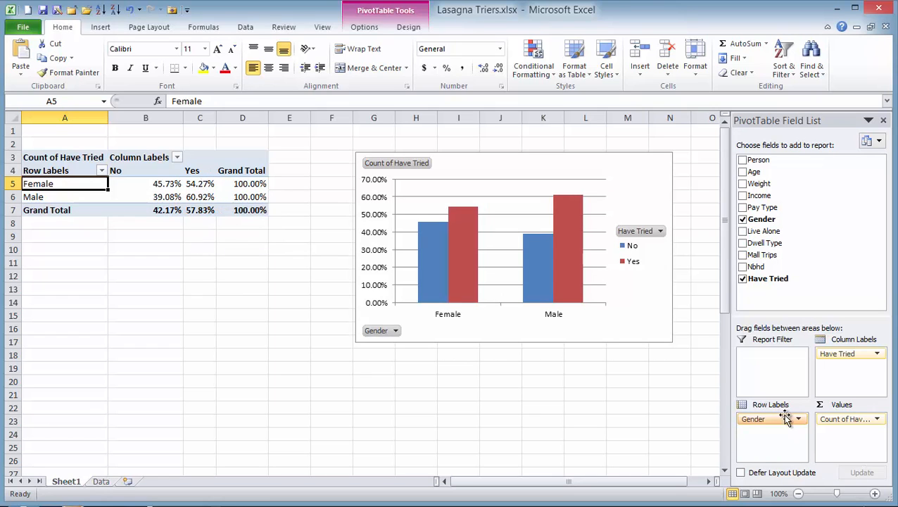
pyautogui.moveTo(786, 418); pyautogui.dragTo(599, 397)
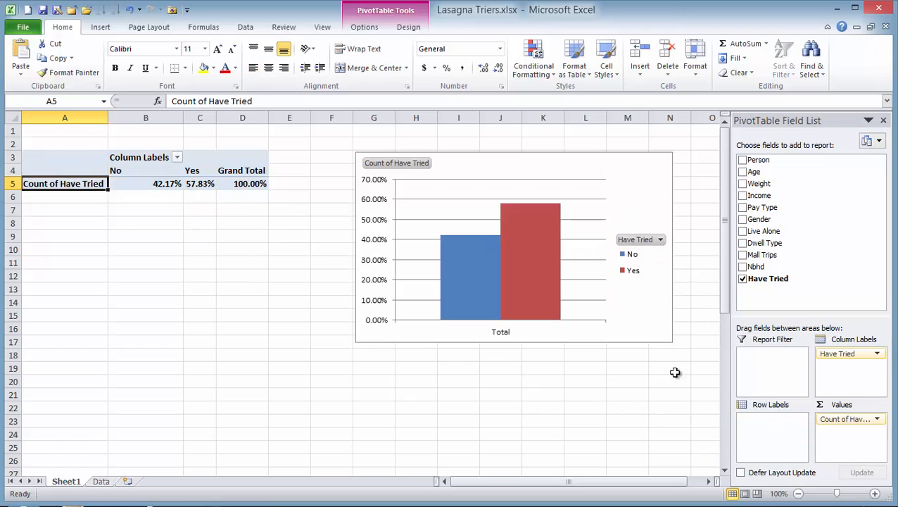
pyautogui.moveTo(763, 245); pyautogui.dragTo(762, 438)
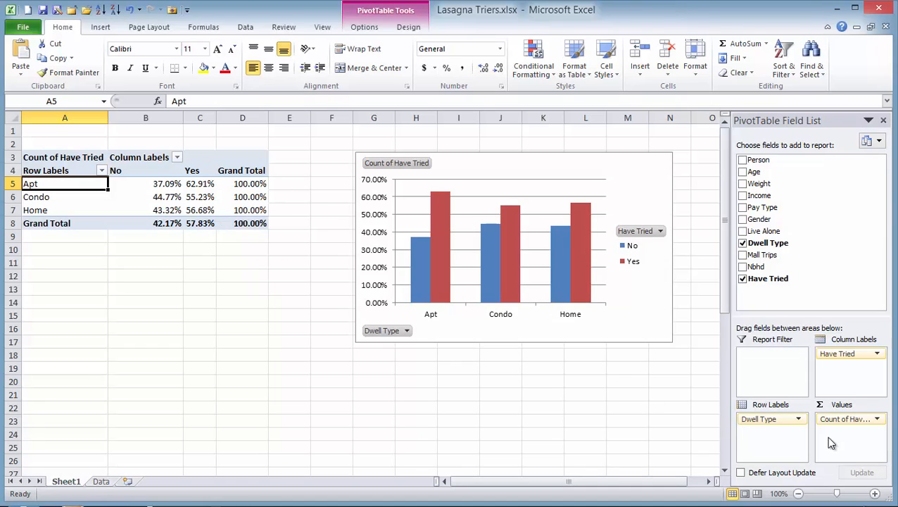
# Replace Dwell Type with Income as the row field and group the incomes from 2600 to 190500 by 10000
pyautogui.moveTo(762, 418); pyautogui.dragTo(606, 389)
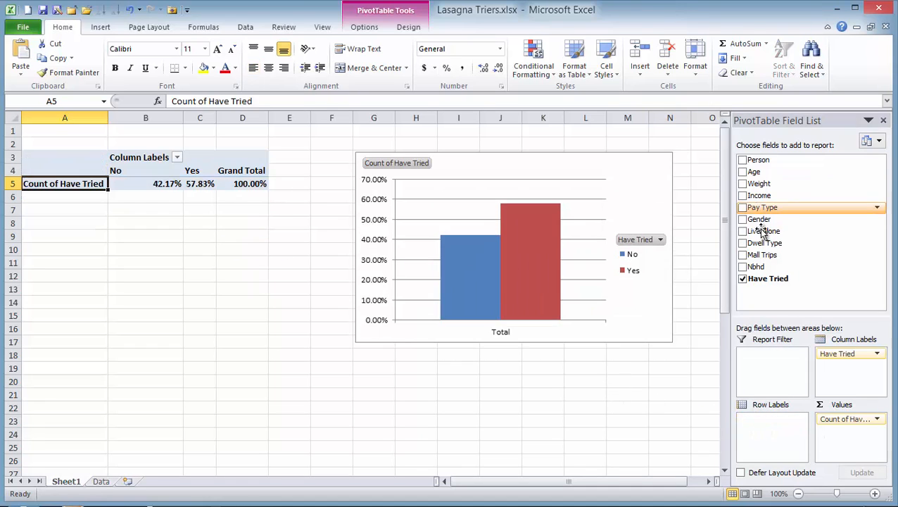
pyautogui.moveTo(760, 196); pyautogui.dragTo(759, 431)
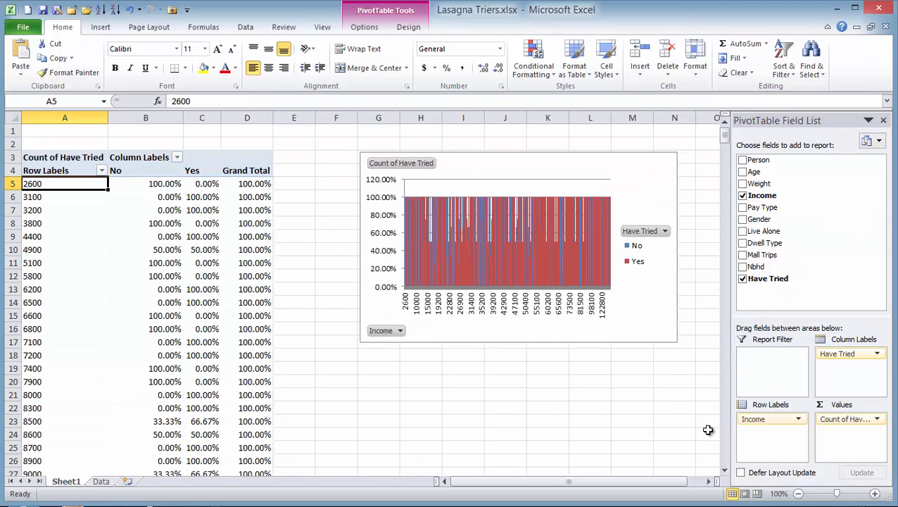
pyautogui.rightClick(40, 186)
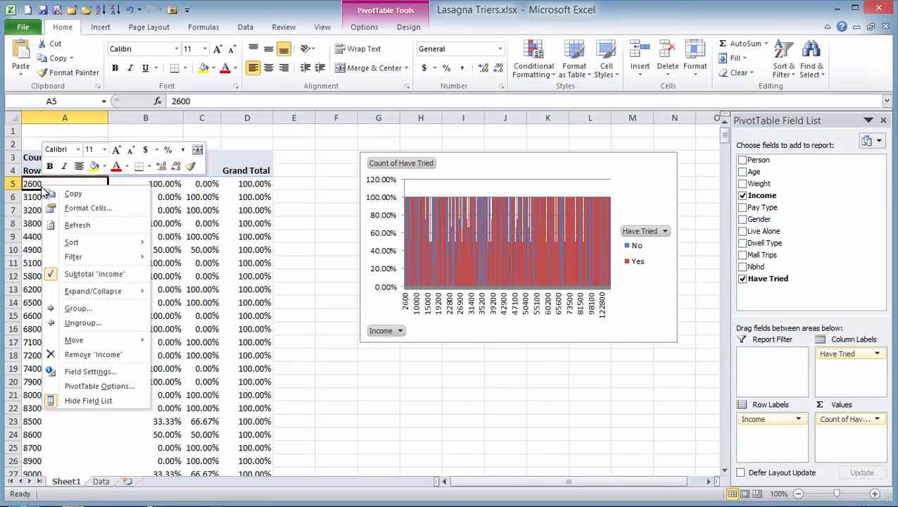
pyautogui.click(76, 309)
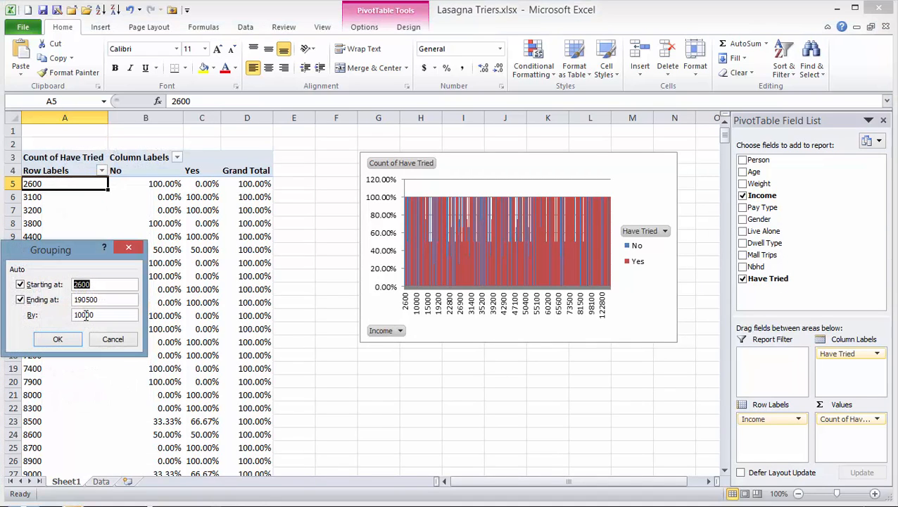
pyautogui.click(59, 340)
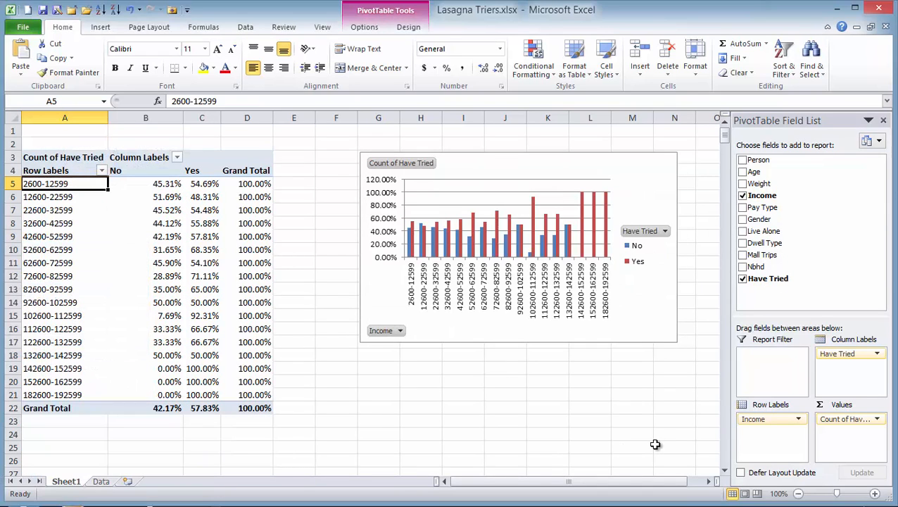